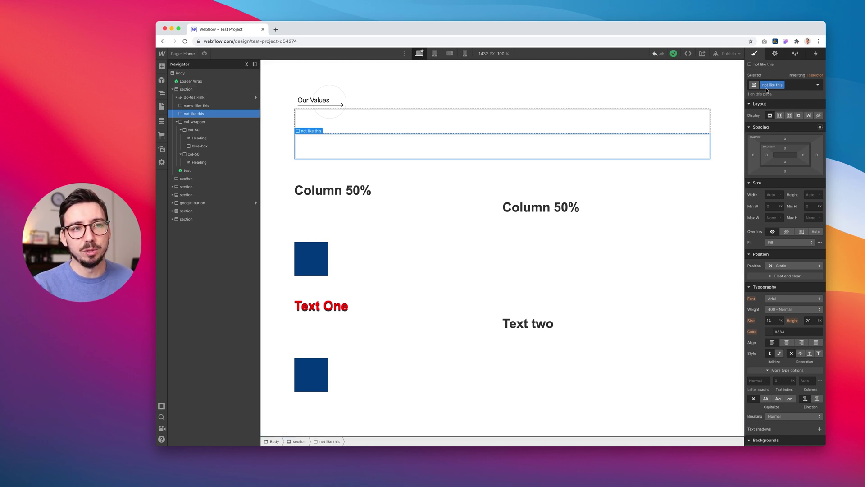
- Set the blue box in the first column to absolute position with the top-left placement preset
{"action": "scroll", "coordinate": [467, 209], "scroll_direction": "down", "scroll_amount": 2}
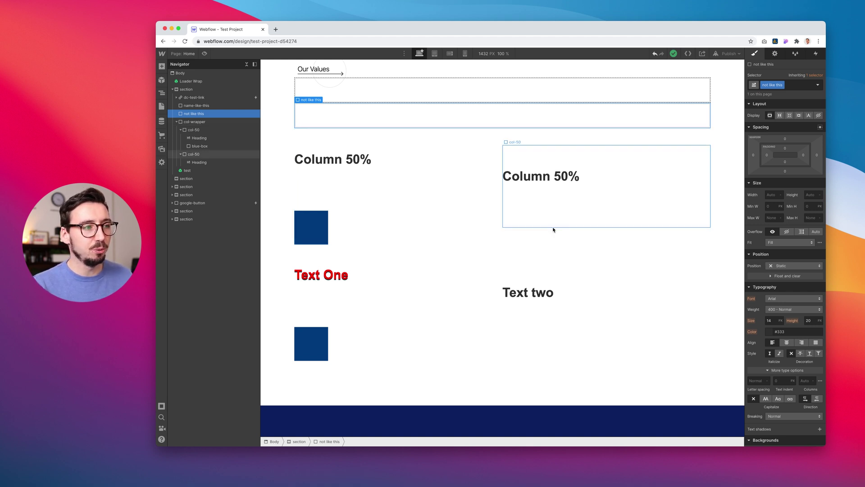
{"action": "scroll", "coordinate": [551, 229], "scroll_direction": "down", "scroll_amount": 3}
{"action": "scroll", "coordinate": [463, 198], "scroll_direction": "up", "scroll_amount": 5}
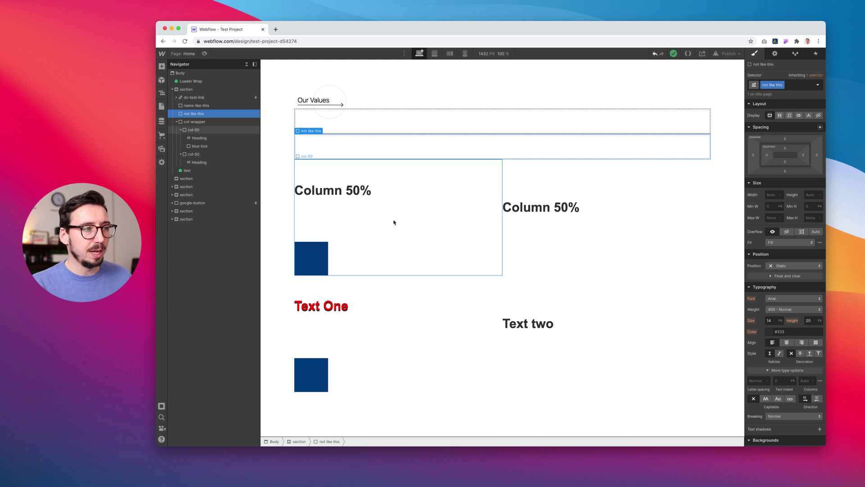
{"action": "left_click", "coordinate": [368, 223]}
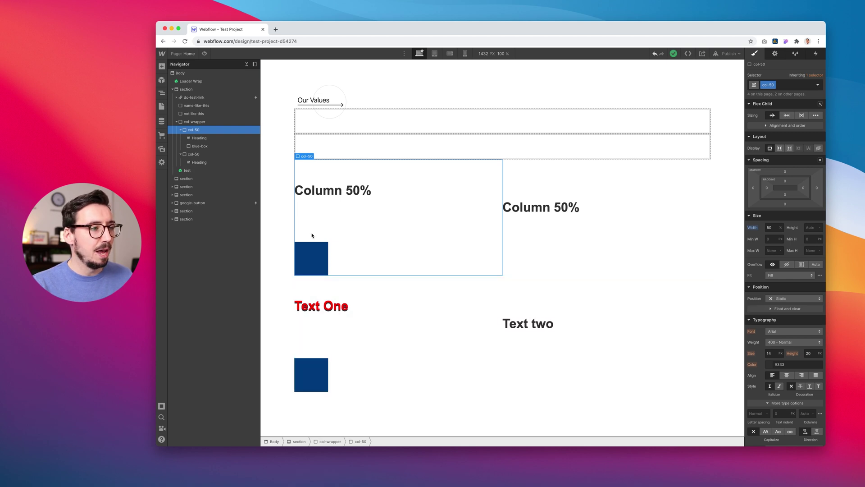
{"action": "left_click", "coordinate": [309, 260]}
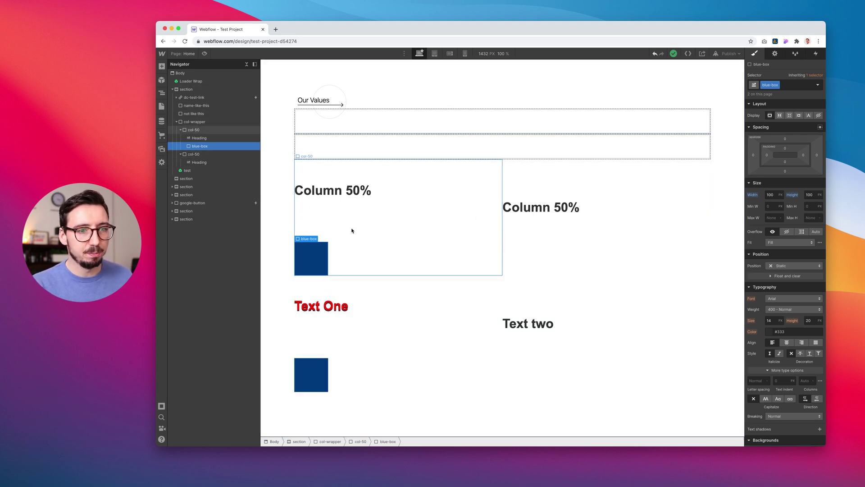
{"action": "left_click", "coordinate": [792, 265]}
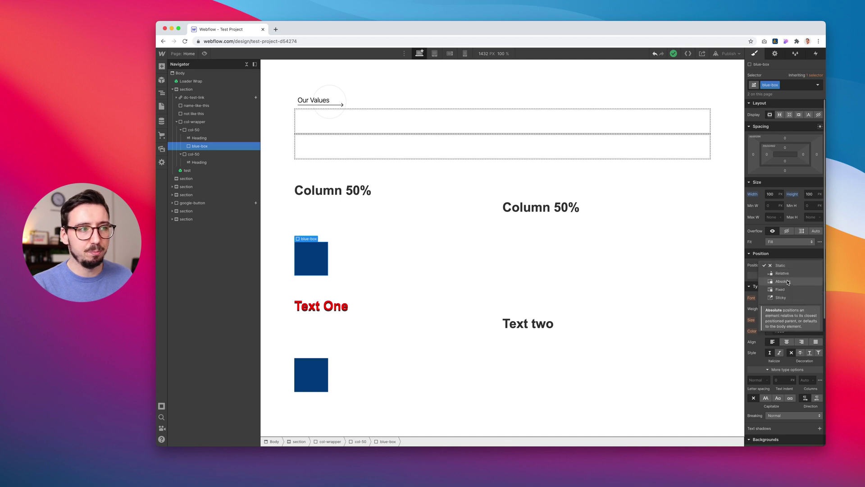
{"action": "left_click", "coordinate": [784, 283]}
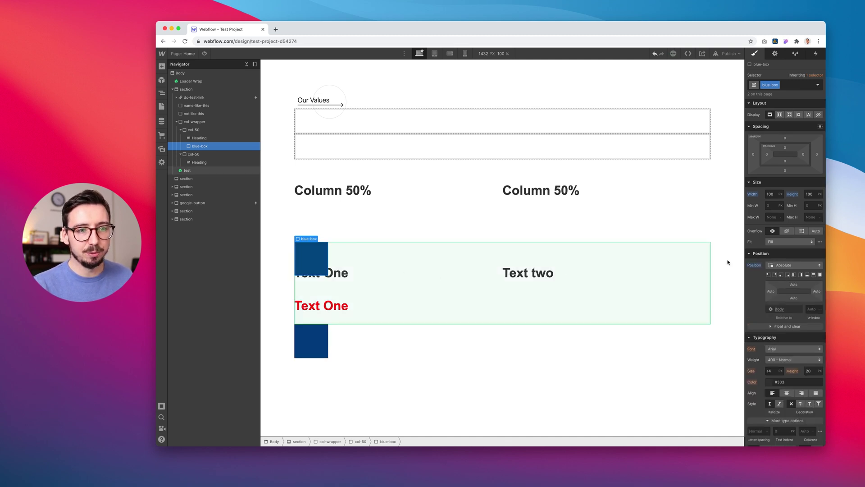
{"action": "left_click", "coordinate": [768, 275]}
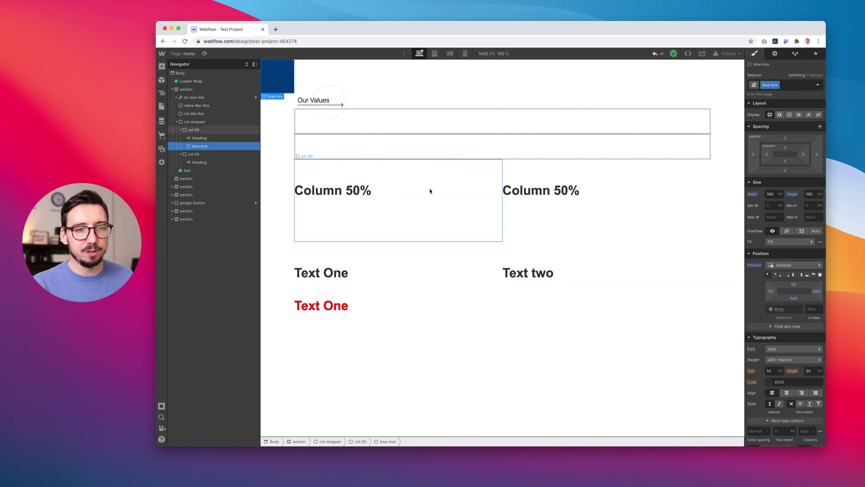
- Set the position of the first col-50 column to Relative
{"action": "left_click", "coordinate": [328, 217]}
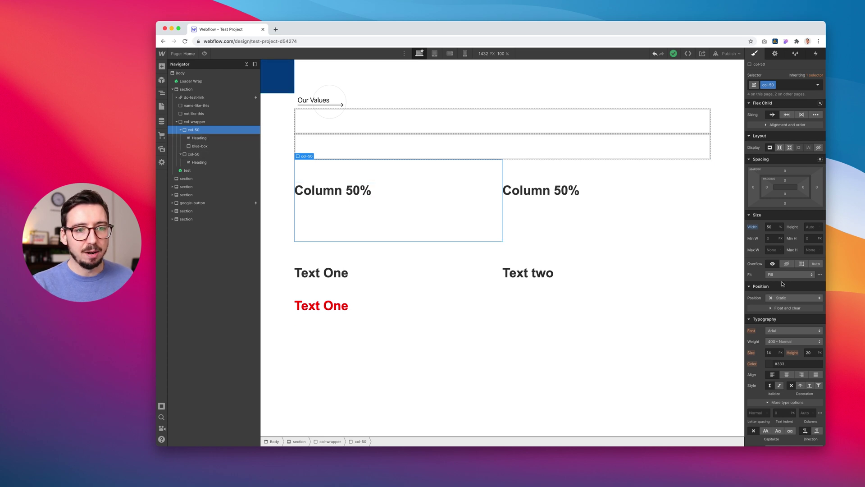
{"action": "left_click", "coordinate": [793, 298]}
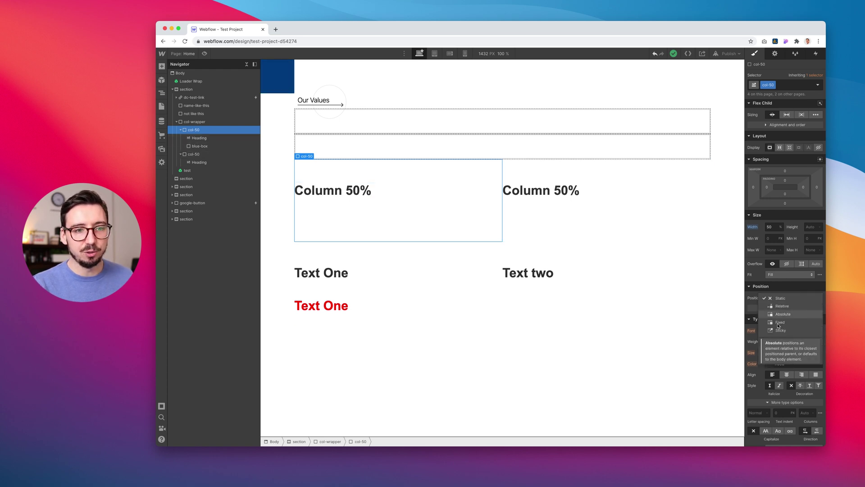
{"action": "left_click", "coordinate": [783, 306]}
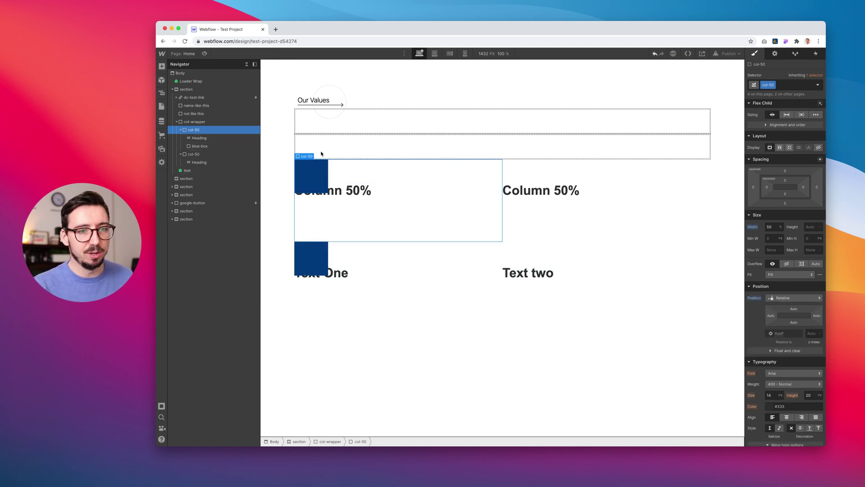
- Try the left, bottom-right, bottom-left and top-left absolute placement presets on the blue box inside its column
{"action": "left_click", "coordinate": [314, 179]}
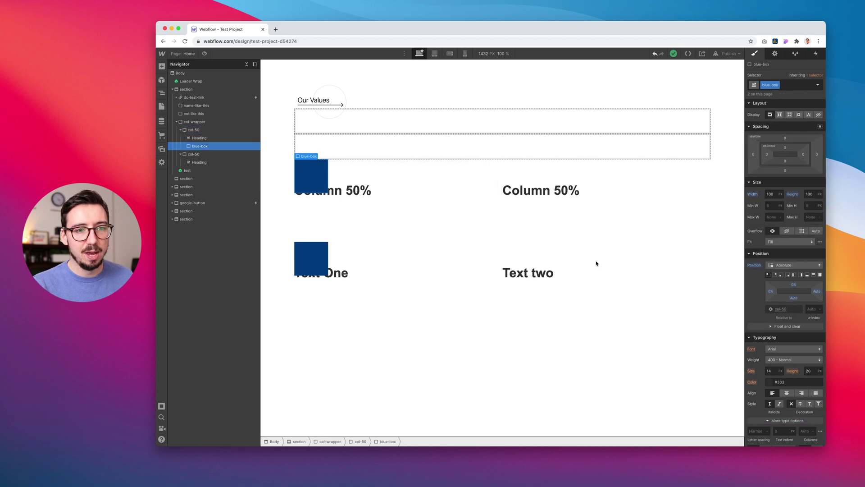
{"action": "left_click", "coordinate": [793, 275]}
{"action": "left_click", "coordinate": [788, 275]}
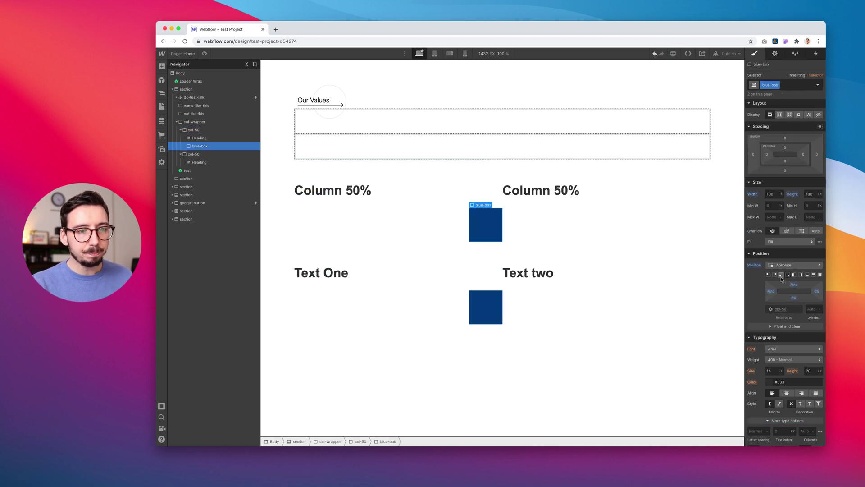
{"action": "left_click", "coordinate": [780, 274]}
{"action": "left_click", "coordinate": [769, 274]}
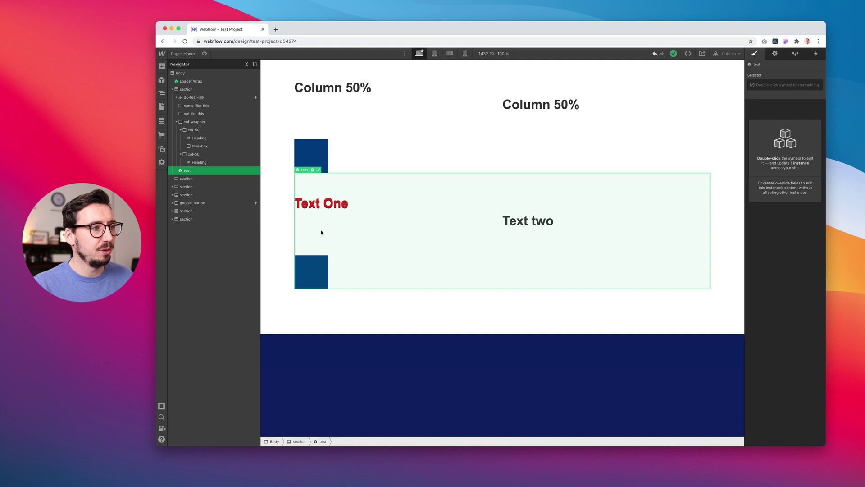
- Examine the test symbol's override text setting and the two headings inside its first column, returning to the instance
{"action": "left_click", "coordinate": [312, 170]}
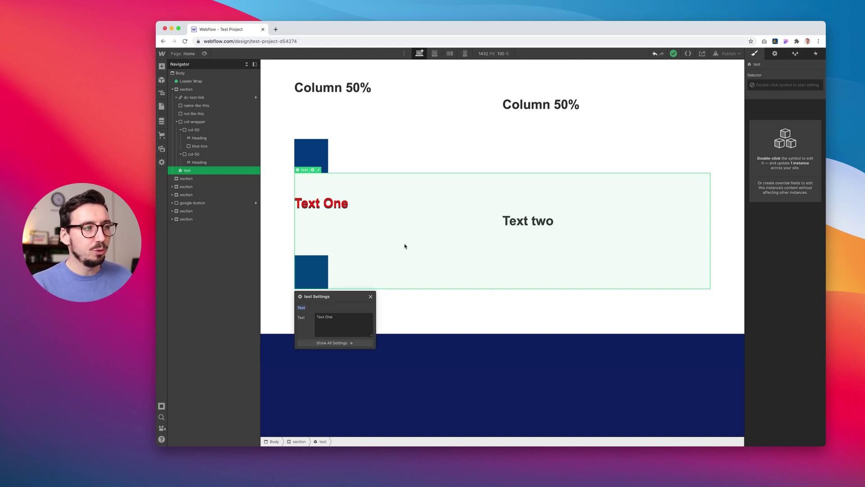
{"action": "left_click", "coordinate": [352, 221]}
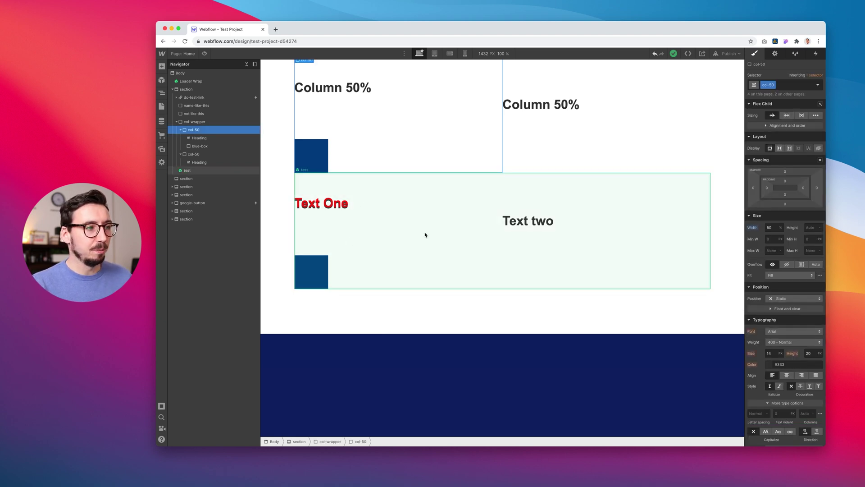
{"action": "double_click", "coordinate": [344, 223]}
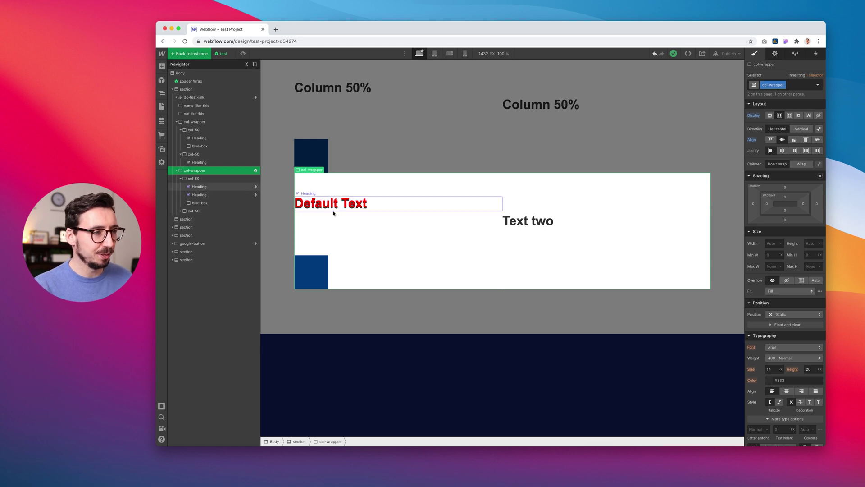
{"action": "left_click", "coordinate": [207, 189]}
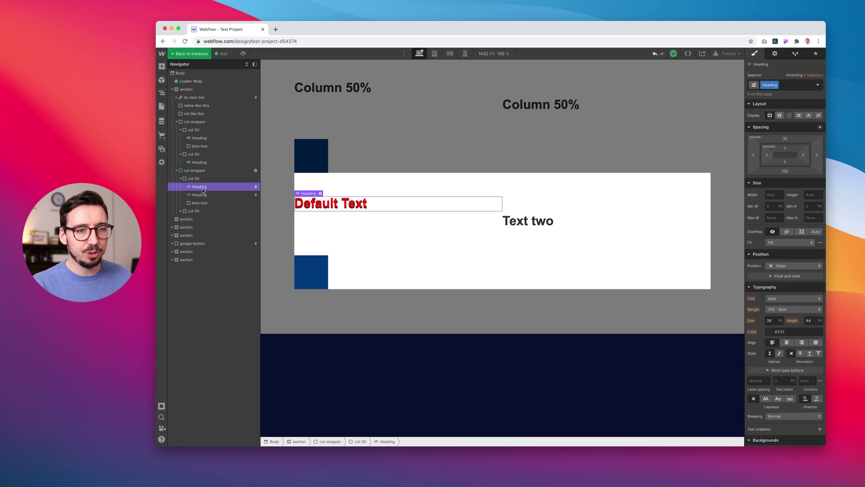
{"action": "left_click", "coordinate": [220, 195]}
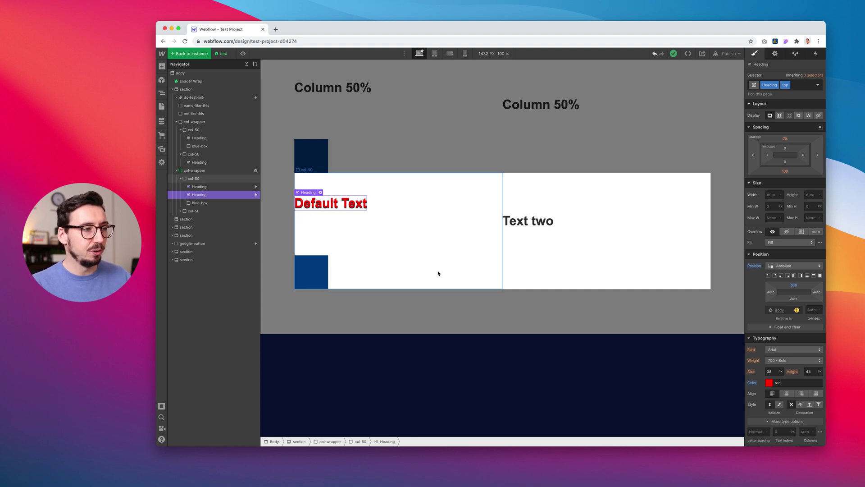
{"action": "scroll", "coordinate": [398, 235], "scroll_direction": "down", "scroll_amount": 1}
{"action": "scroll", "coordinate": [398, 236], "scroll_direction": "up", "scroll_amount": 2}
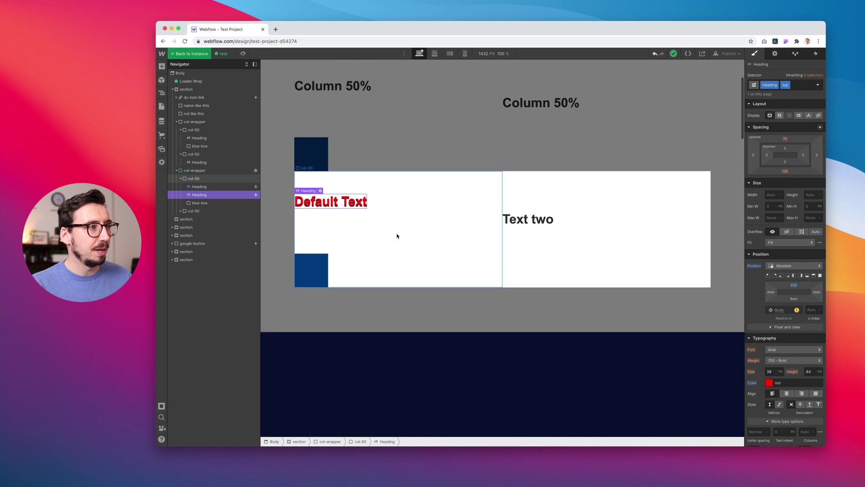
{"action": "left_click", "coordinate": [193, 53]}
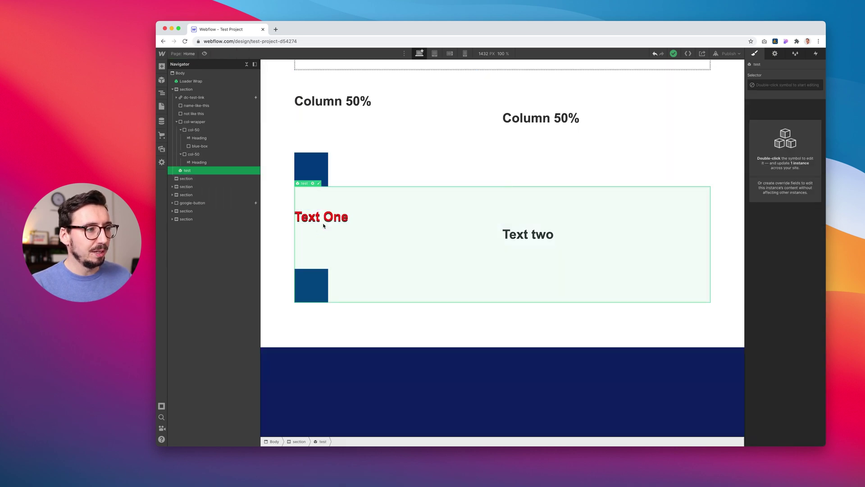
- Change the test symbol instance's Text override to "Text One Field" and close its settings
{"action": "left_click", "coordinate": [315, 185]}
{"action": "left_click", "coordinate": [342, 333]}
{"action": "left_click", "coordinate": [339, 334]}
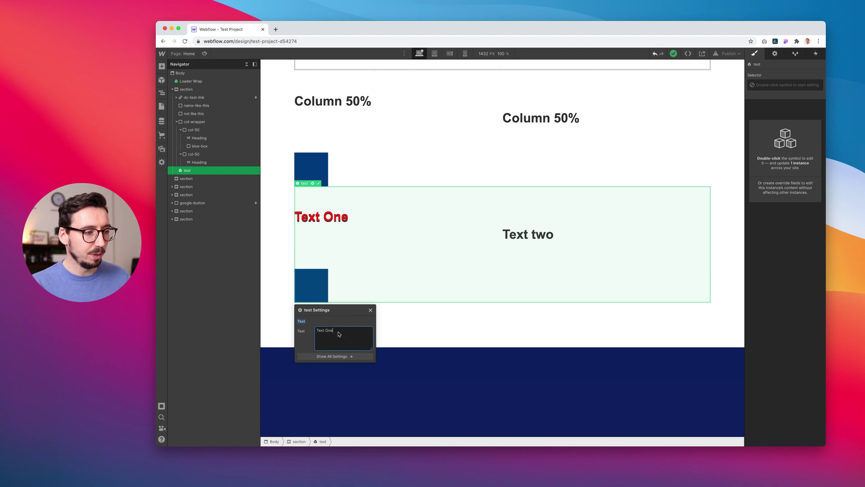
{"action": "type", "text": "F"}
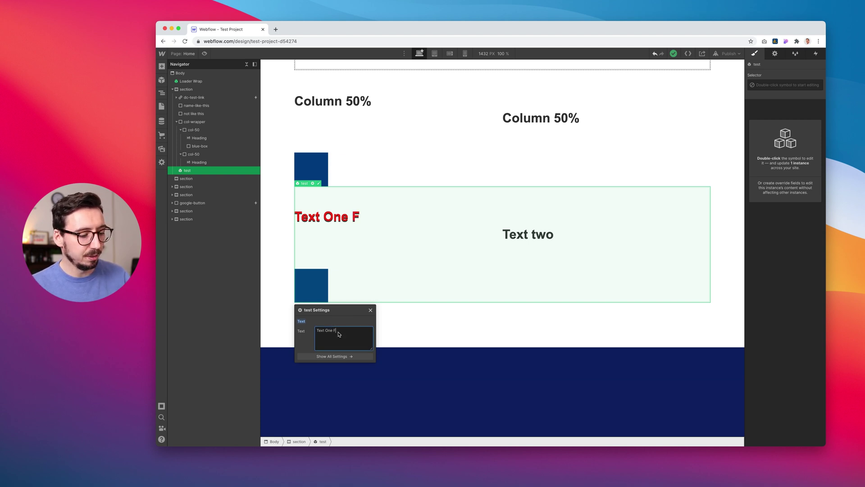
{"action": "type", "text": "leld"}
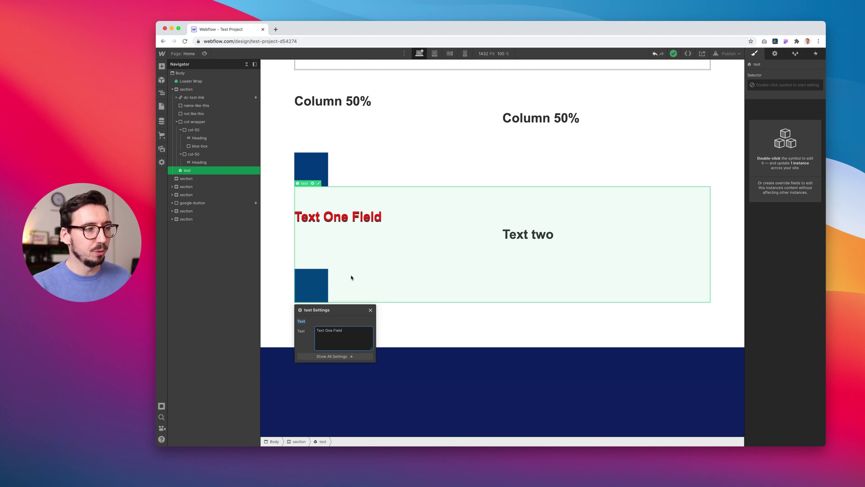
{"action": "left_click", "coordinate": [371, 309]}
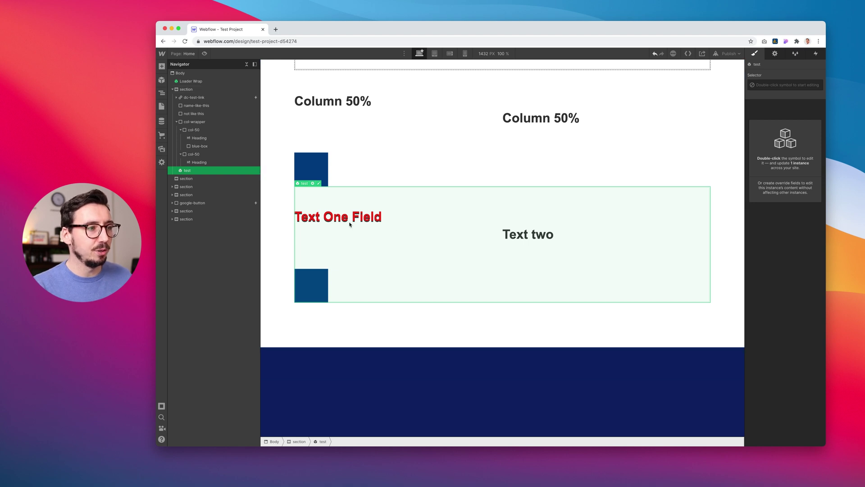
- Open the test symbol for editing and add another text override field, keeping its default name and text
{"action": "scroll", "coordinate": [355, 227], "scroll_direction": "down", "scroll_amount": 1}
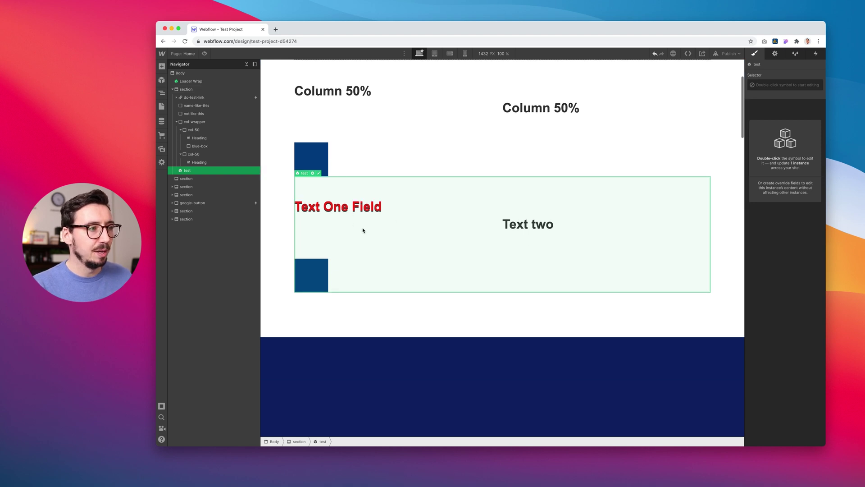
{"action": "left_click", "coordinate": [312, 174]}
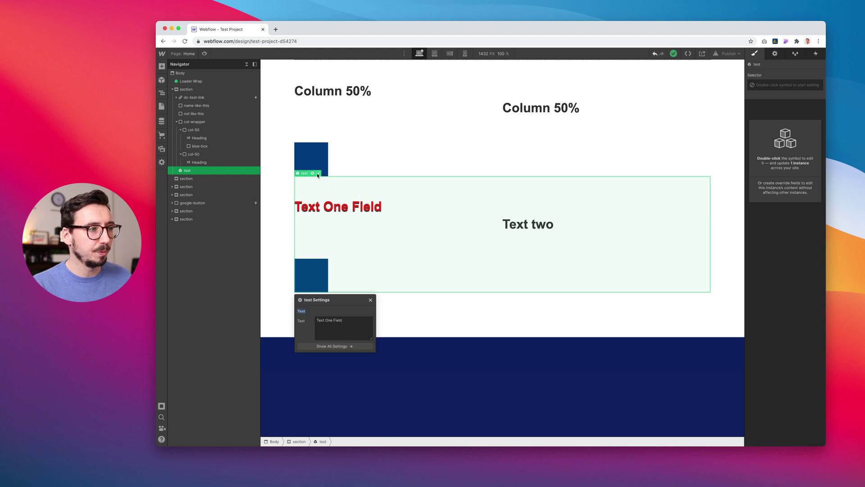
{"action": "double_click", "coordinate": [363, 221]}
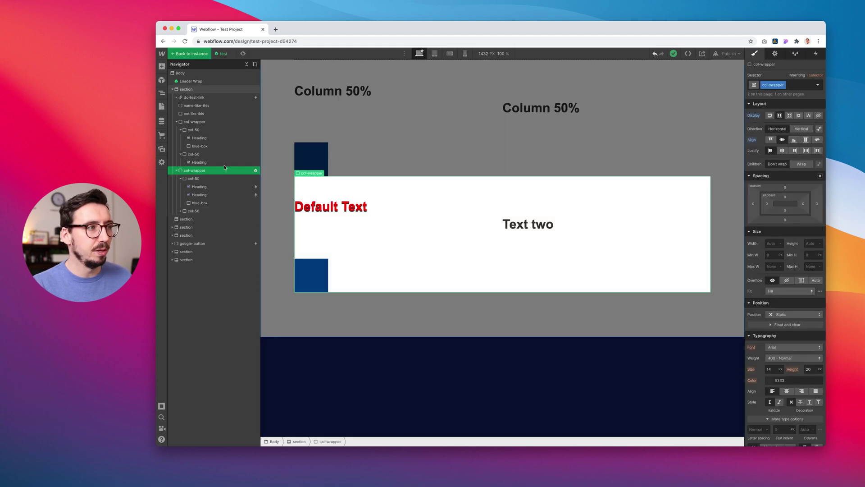
{"action": "left_click", "coordinate": [776, 54]}
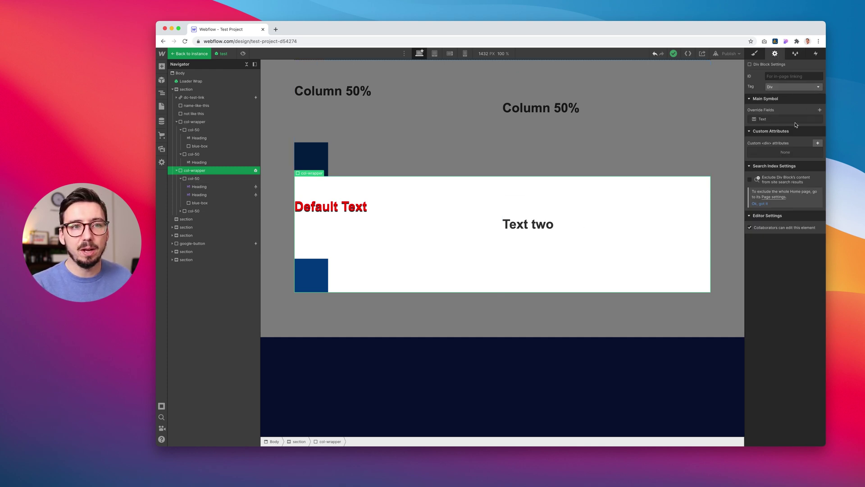
{"action": "left_click", "coordinate": [819, 111]}
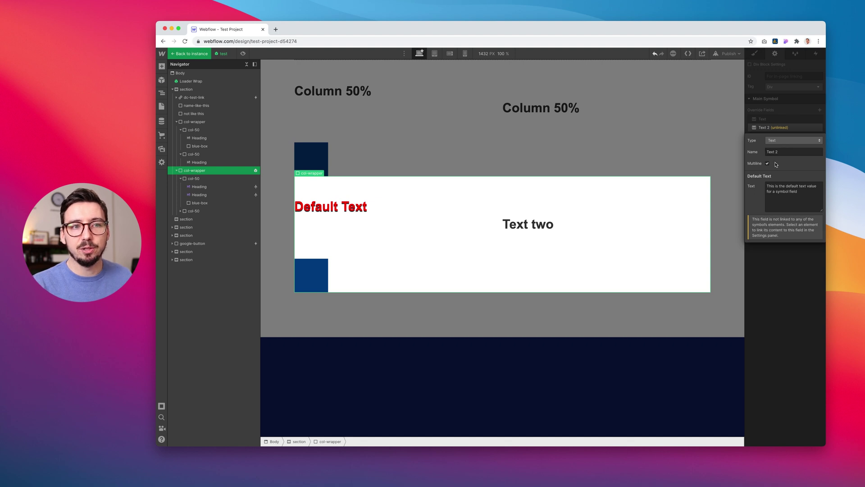
{"action": "left_click", "coordinate": [785, 153]}
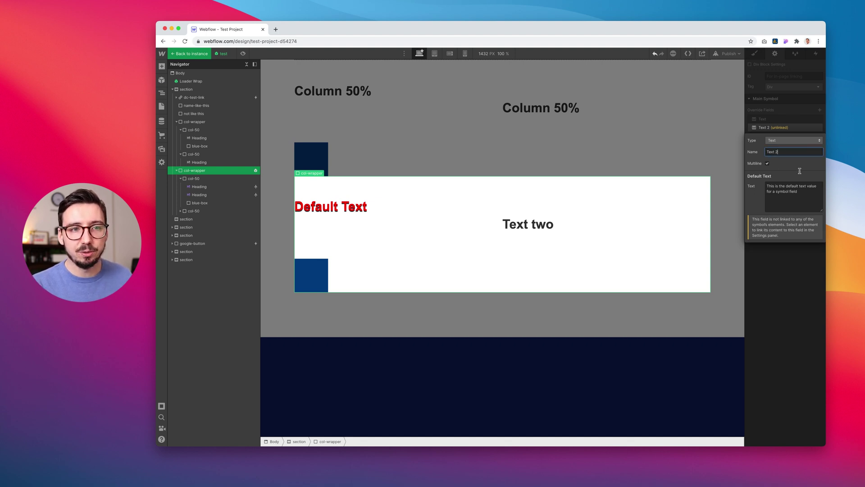
{"action": "left_click", "coordinate": [790, 287]}
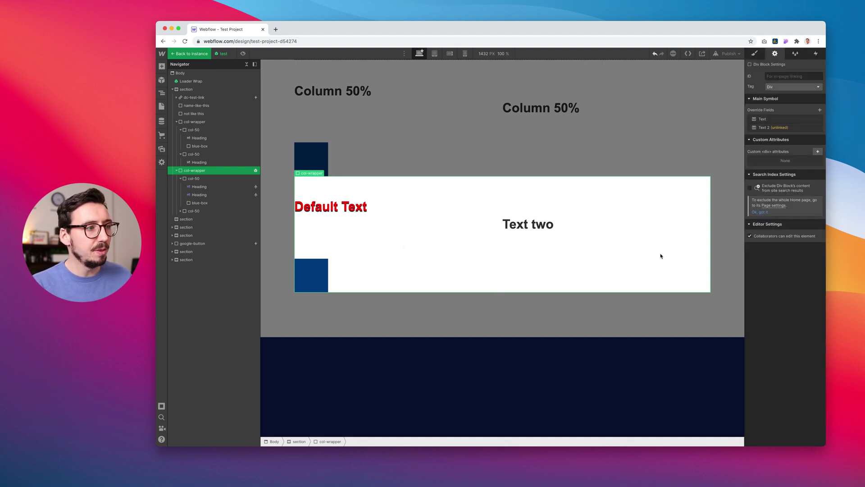
- Link the text of the "Text two" heading in the symbol's second column to the Text 2 field
{"action": "left_click", "coordinate": [534, 227]}
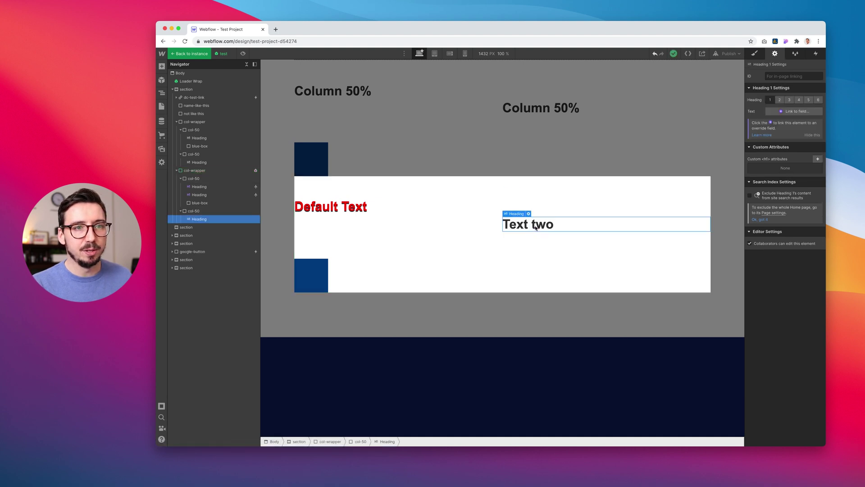
{"action": "left_click", "coordinate": [789, 111]}
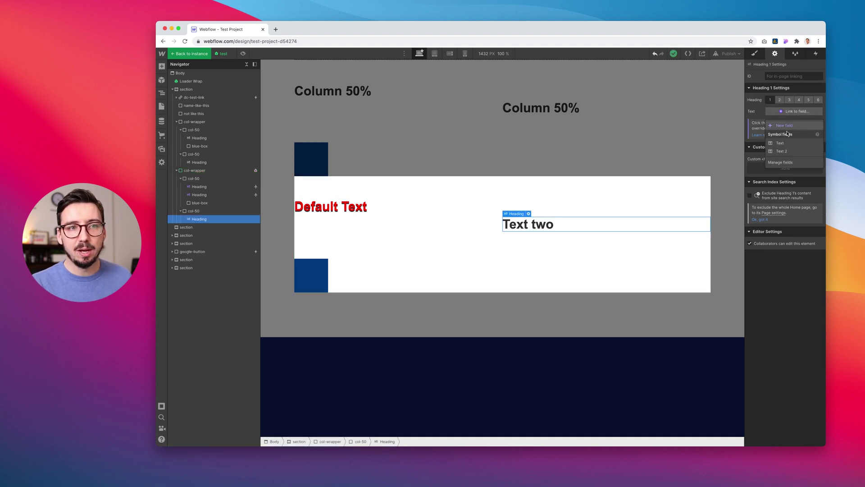
{"action": "left_click", "coordinate": [786, 154]}
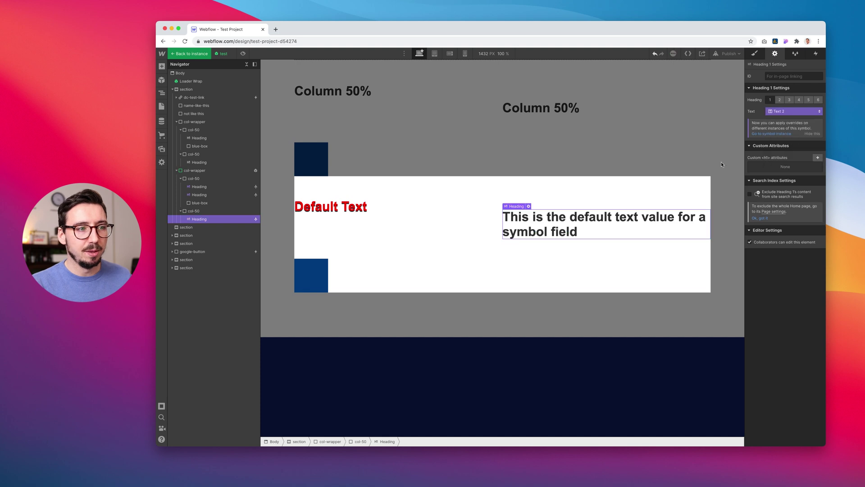
- Duplicate the linked heading in the symbol's second column and link the copy's text to the Text 2 field
{"action": "right_click", "coordinate": [504, 218]}
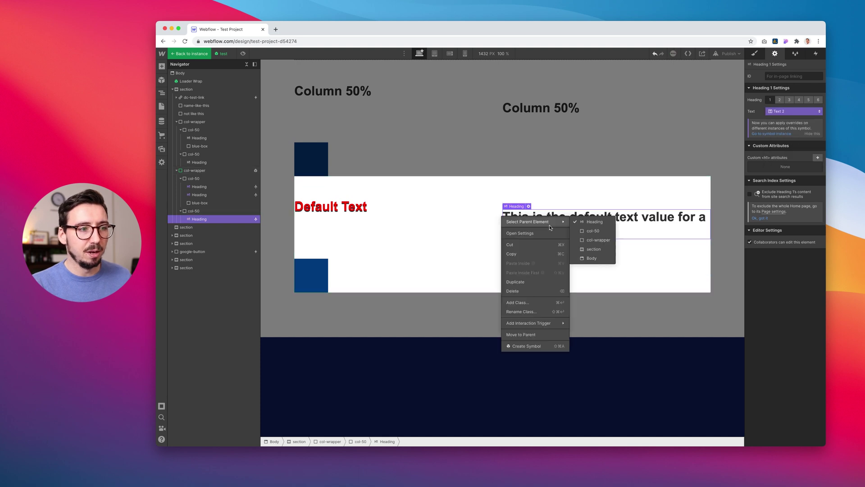
{"action": "left_click", "coordinate": [516, 282]}
{"action": "left_click", "coordinate": [554, 285]}
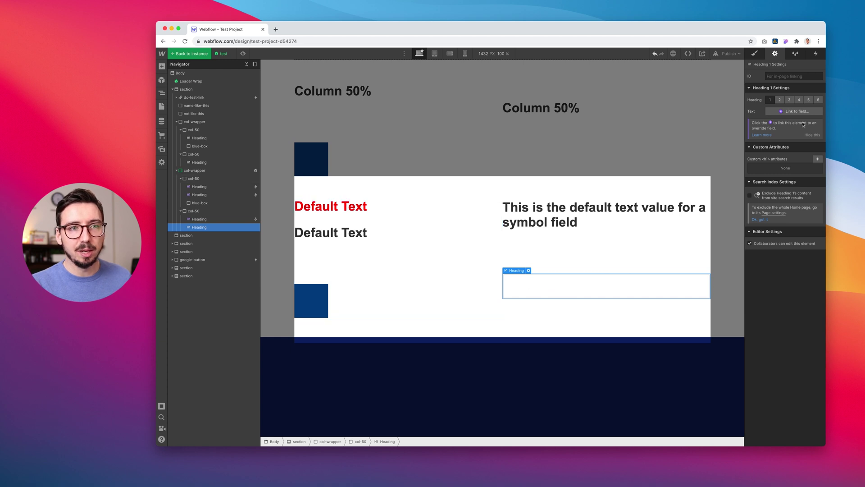
{"action": "left_click", "coordinate": [783, 115]}
{"action": "left_click", "coordinate": [784, 153]}
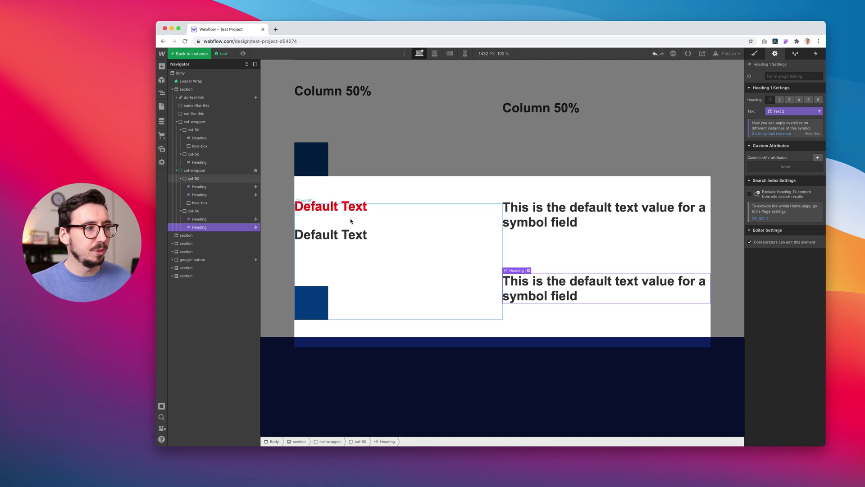
- Return to the test instance, replace its Text 2 override with "sdfsdfsdf" and close the settings
{"action": "key", "text": "Escape"}
{"action": "left_click", "coordinate": [317, 142]}
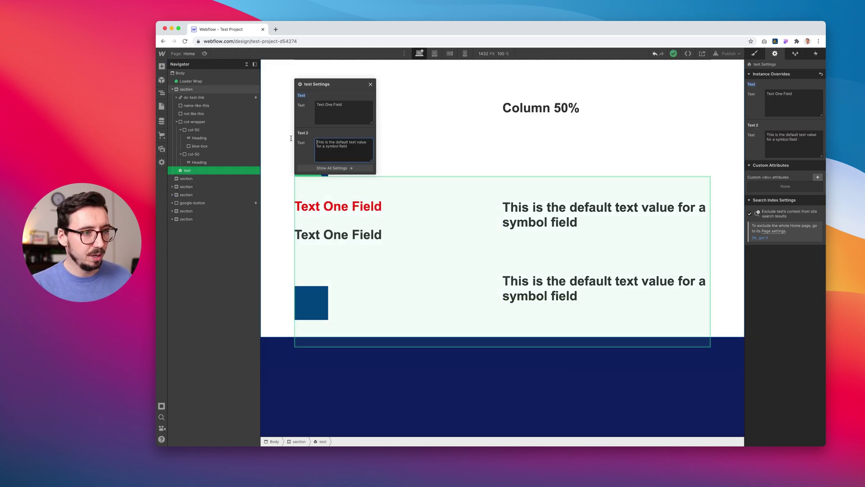
{"action": "type", "text": "sdfsdf"}
{"action": "left_click_drag", "start_coordinate": [358, 147], "coordinate": [317, 137]}
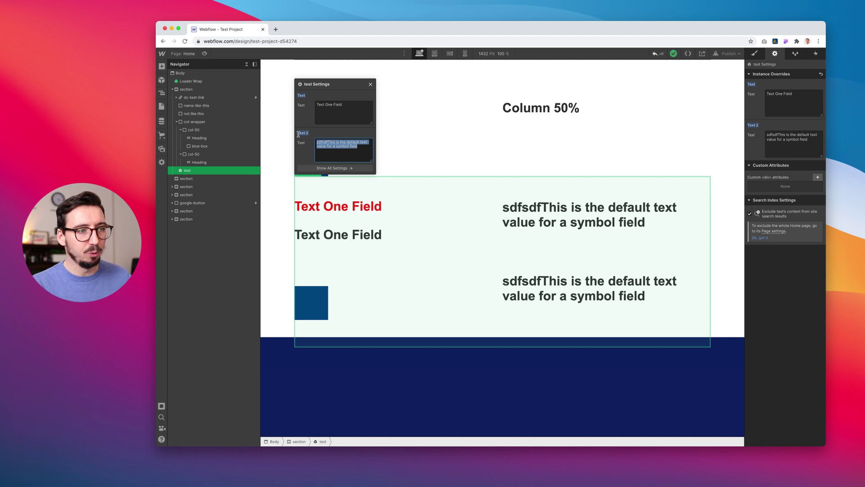
{"action": "type", "text": "sdfsdfsdf"}
{"action": "left_click", "coordinate": [370, 326]}
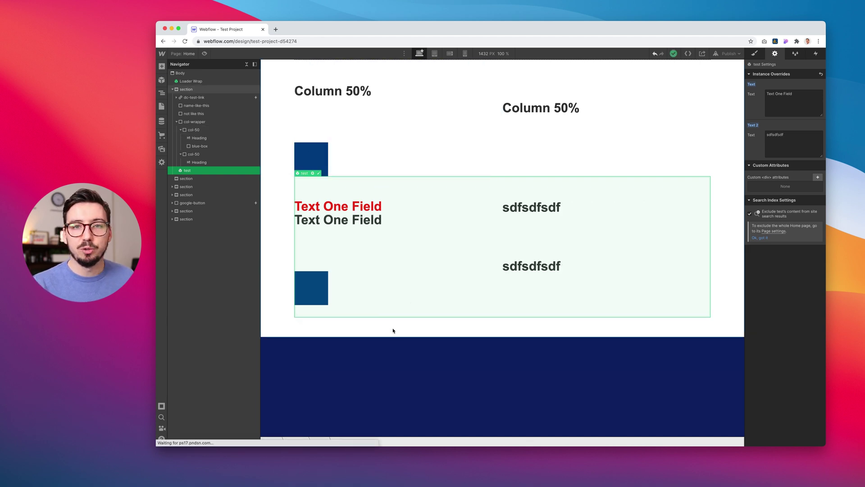